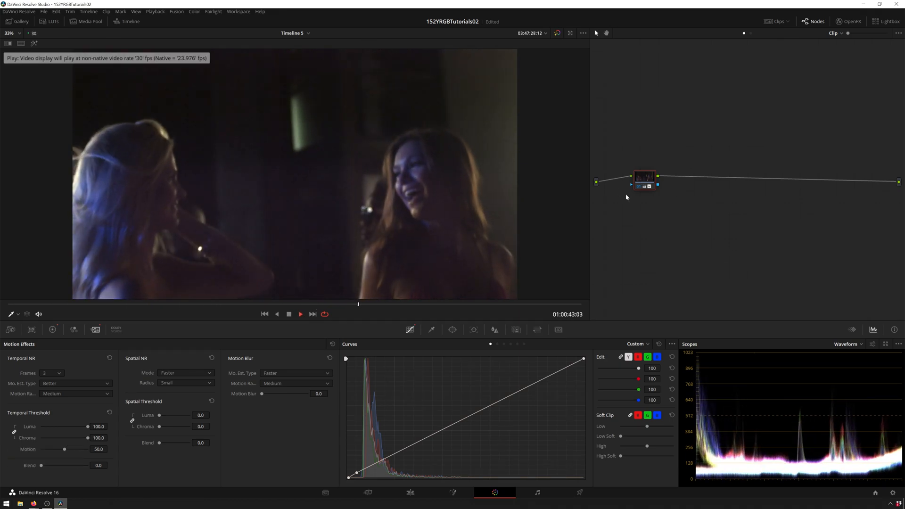
# Step: Stop playback and add a serial node after the existing corrector node
pyautogui.press('space')
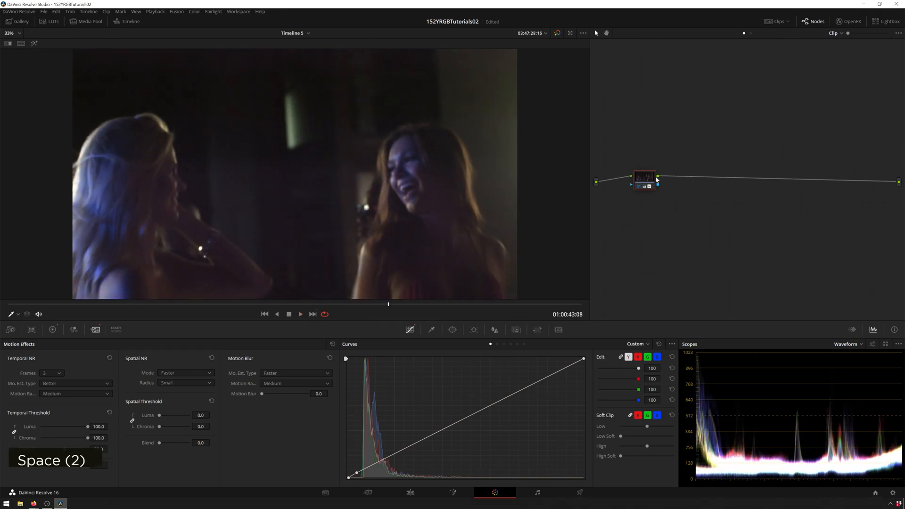
pyautogui.moveTo(645, 187); pyautogui.dragTo(639, 188)
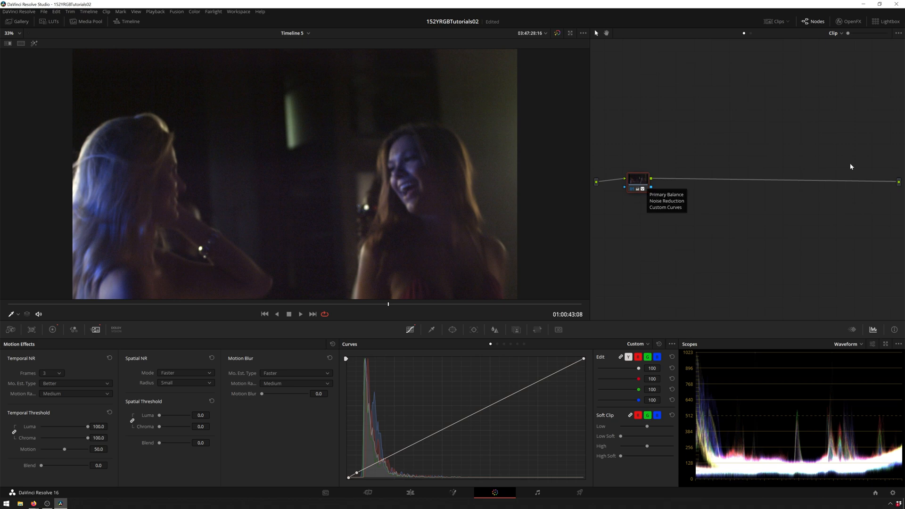
pyautogui.hotkey('alt', 's')
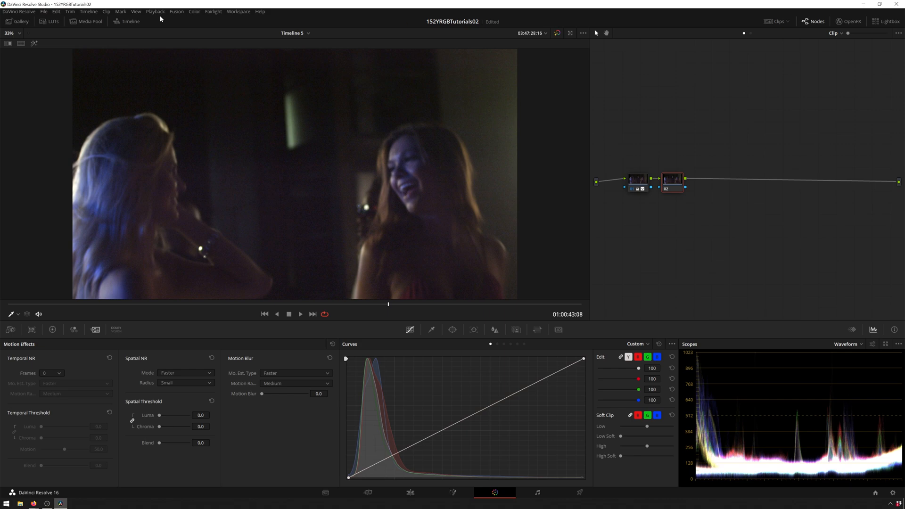
pyautogui.click(194, 11)
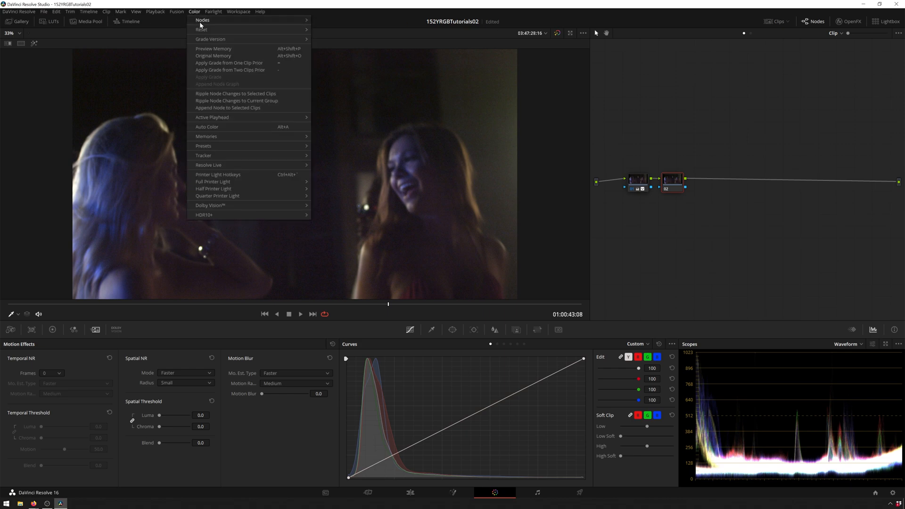
pyautogui.moveTo(200, 24)
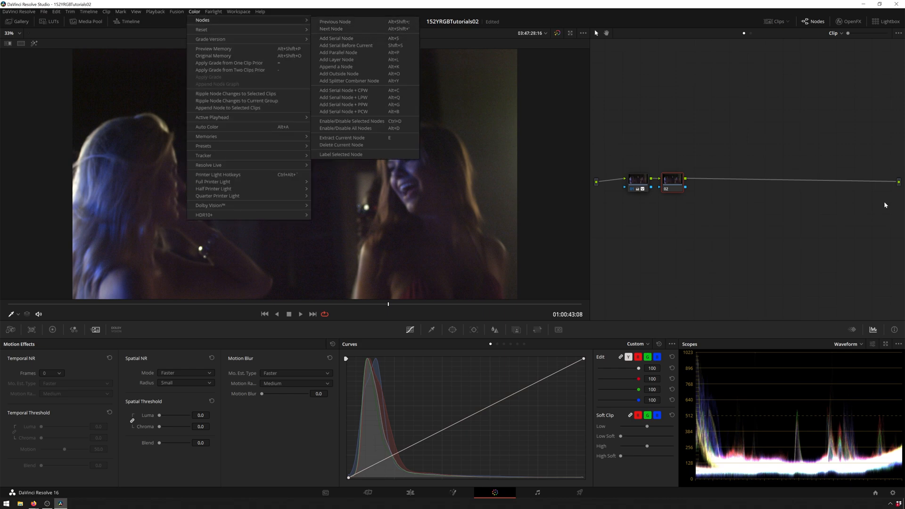
pyautogui.click(646, 219)
pyautogui.rightClick(646, 220)
pyautogui.moveTo(688, 232)
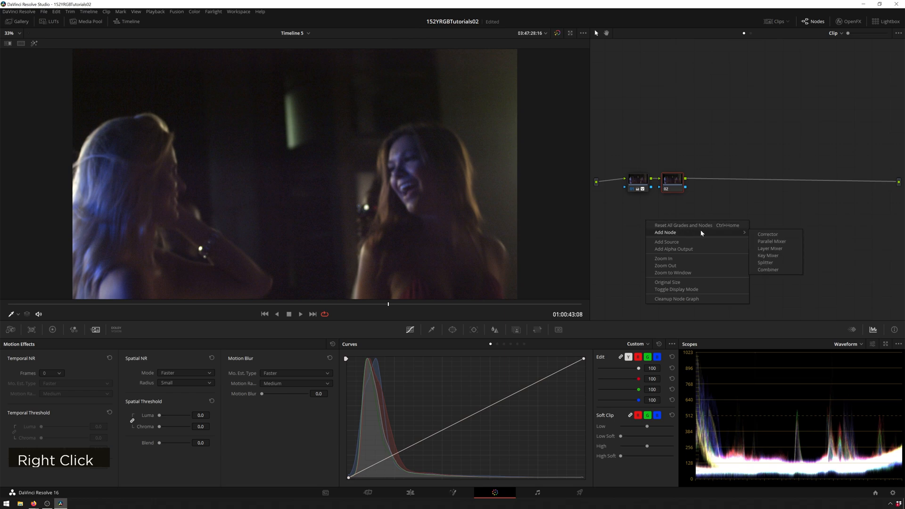
pyautogui.click(756, 201)
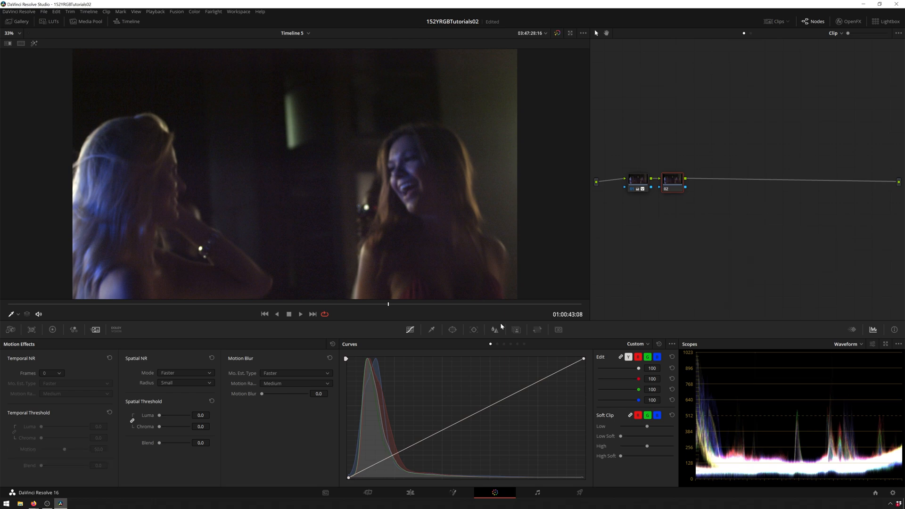
# Step: Activate a circular power window on the second node
pyautogui.click(453, 329)
pyautogui.click(356, 396)
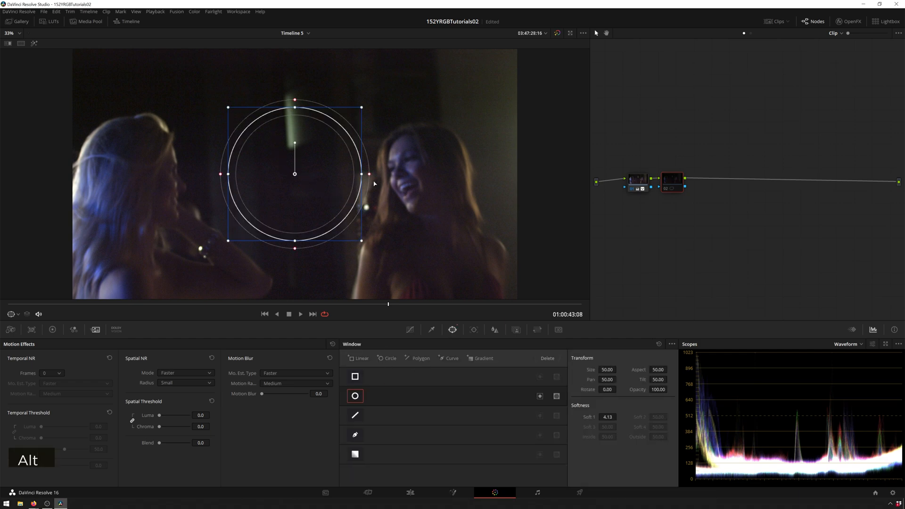
pyautogui.hotkey('alt', 'c')
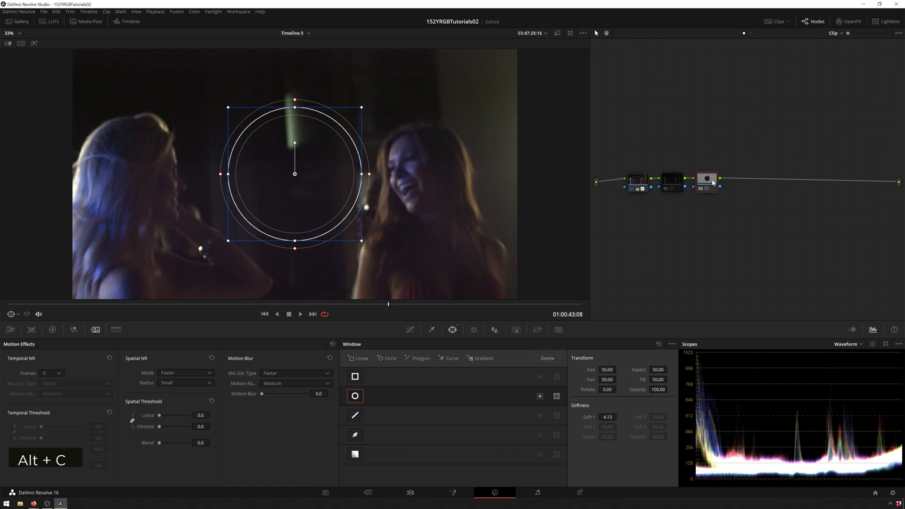
pyautogui.press('Delete')
pyautogui.hotkey('ctrl', 'd')
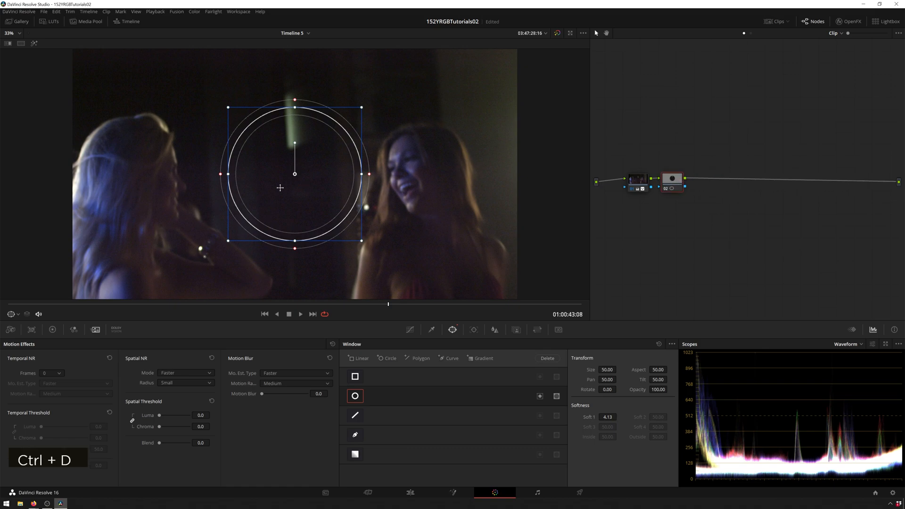
# Step: Place the circle window over the dark-haired woman's face as an oval, size about 36.7, rotated about -6.7 degrees
pyautogui.moveTo(313, 200); pyautogui.dragTo(425, 198)
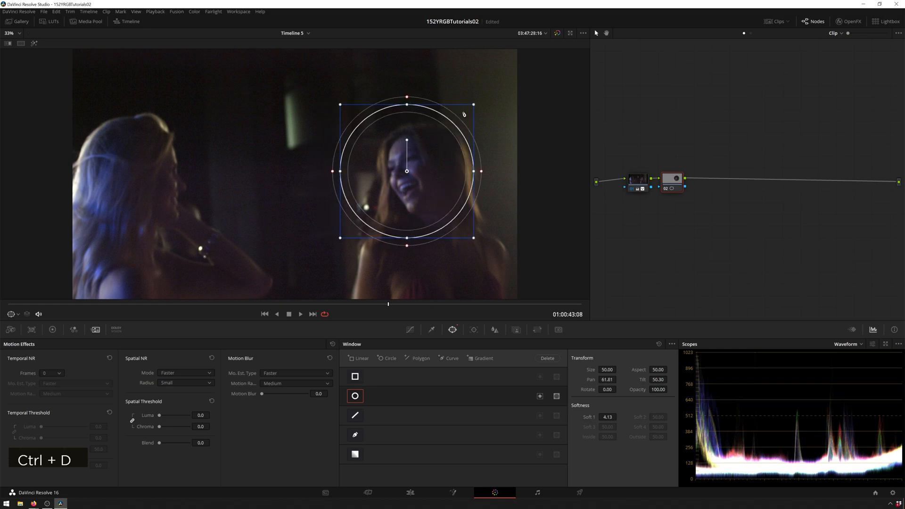
pyautogui.moveTo(476, 109); pyautogui.dragTo(411, 182)
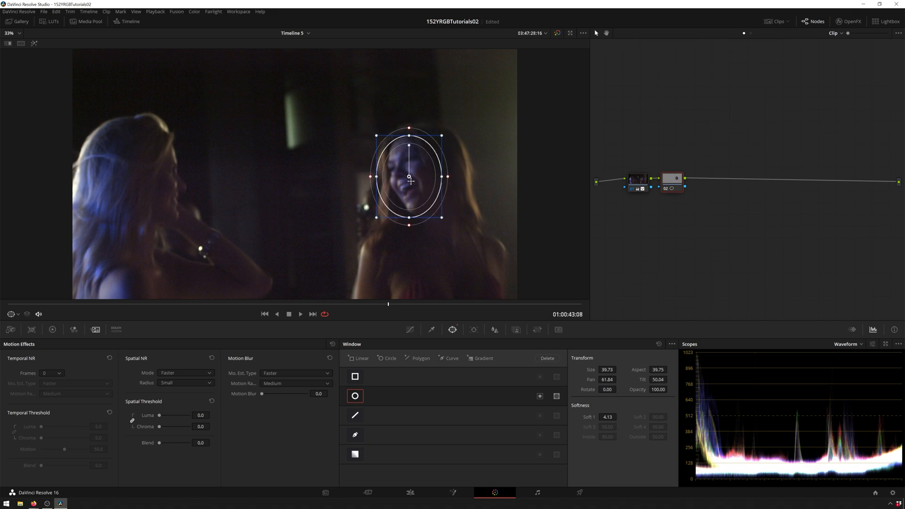
pyautogui.moveTo(409, 146); pyautogui.dragTo(441, 172)
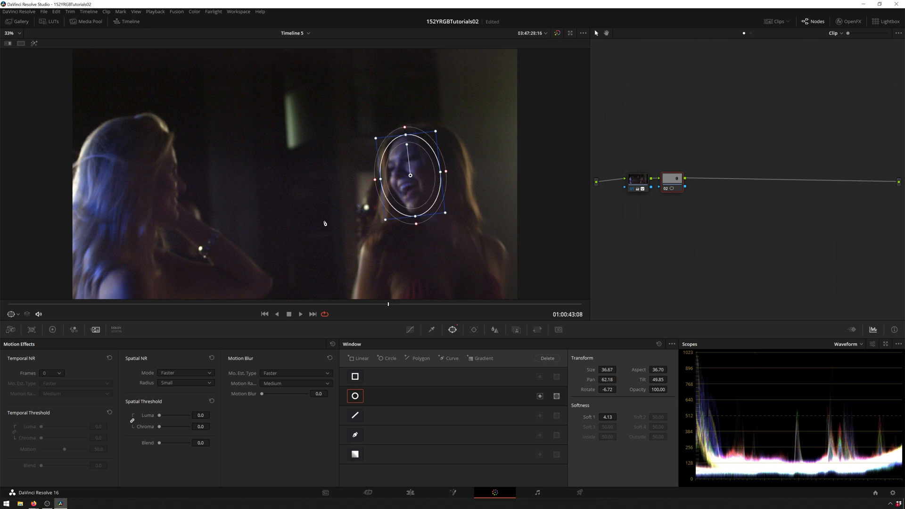
# Step: Track the face window forward to the clip's end and backward to its start, and check the track in playback
pyautogui.click(474, 330)
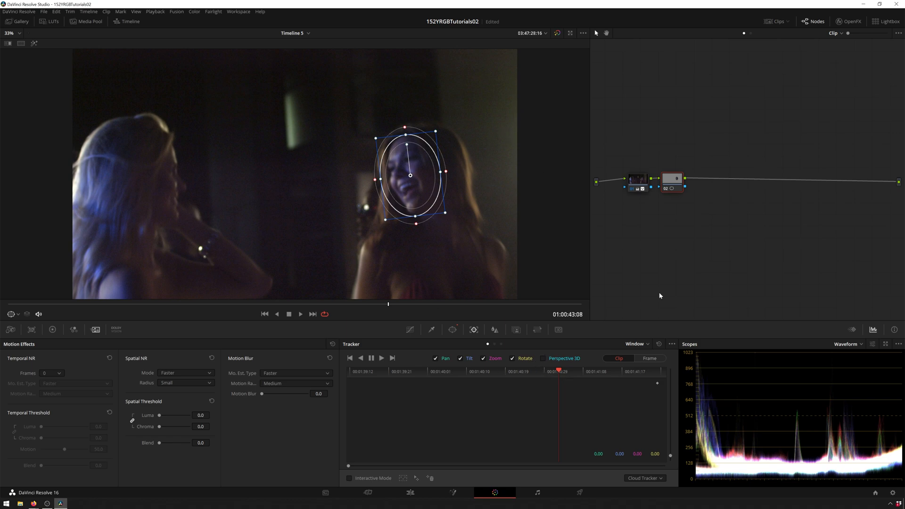
pyautogui.click(382, 358)
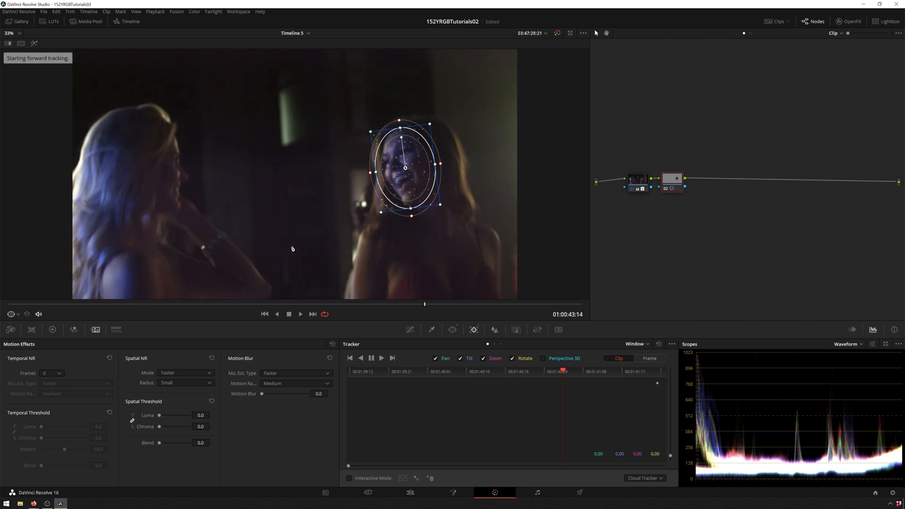
pyautogui.click(559, 373)
pyautogui.click(360, 359)
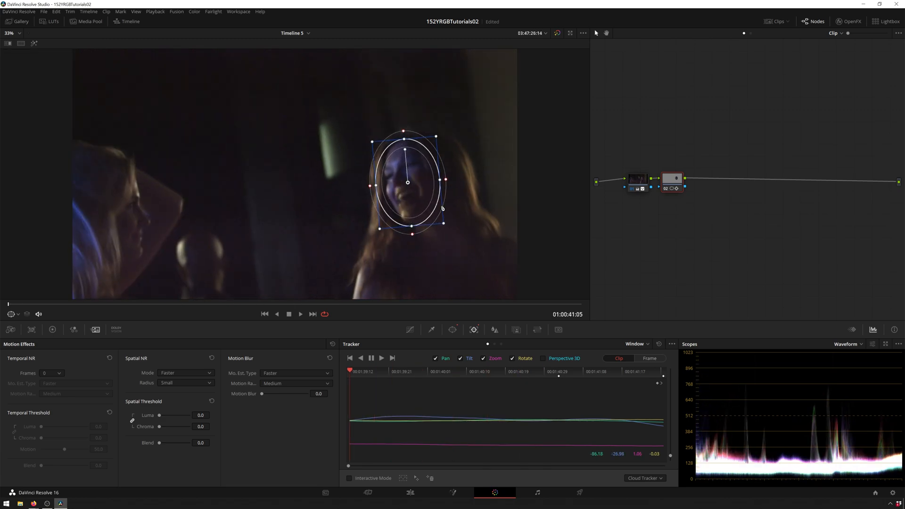
pyautogui.press('space')
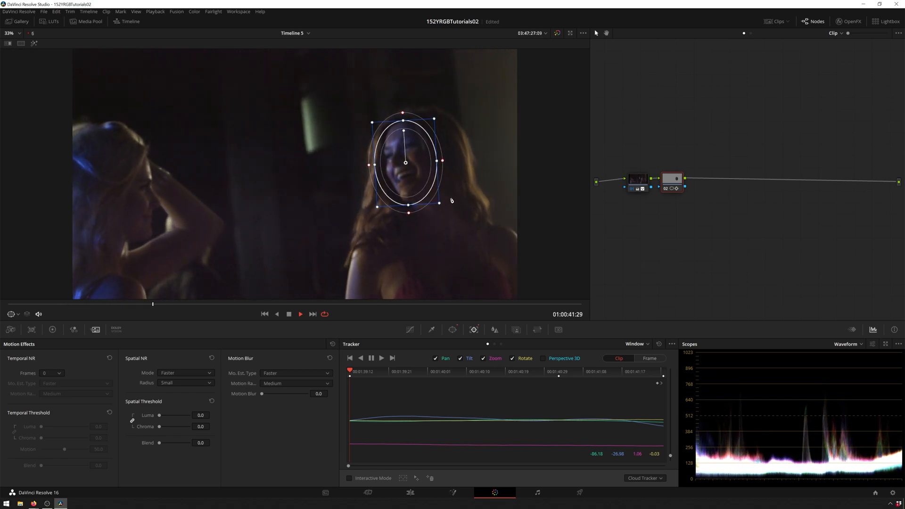
pyautogui.press('space')
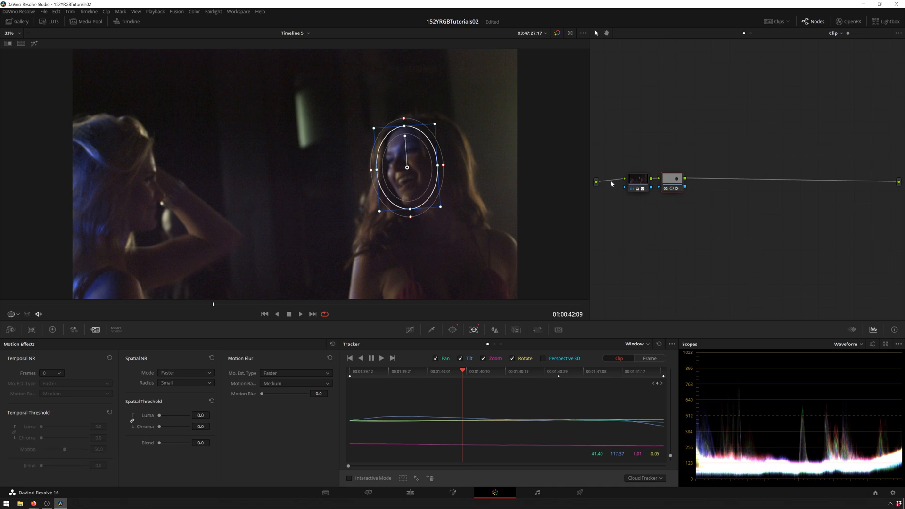
# Step: Try blurring the tracked face with a linked RGB blur radius of about 1.26, play it back, and reset the radius
pyautogui.click(495, 330)
pyautogui.click(495, 330)
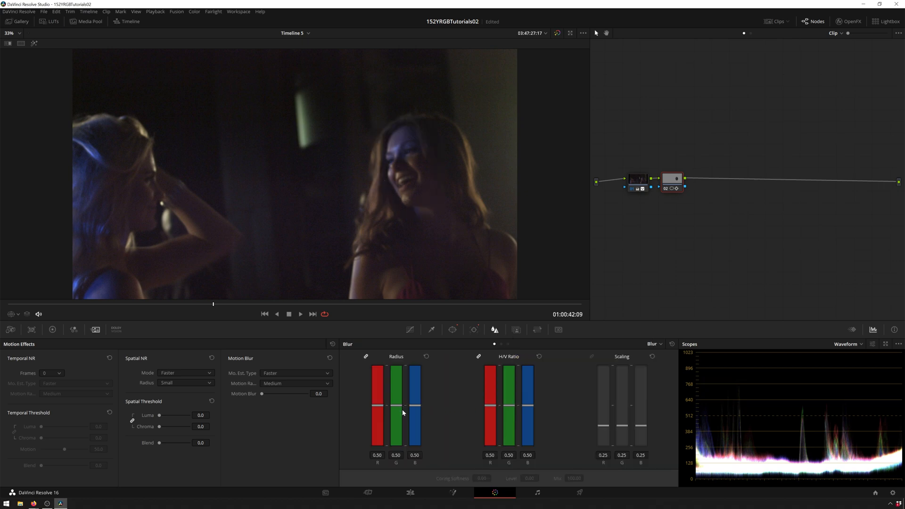
pyautogui.moveTo(403, 412); pyautogui.dragTo(403, 340)
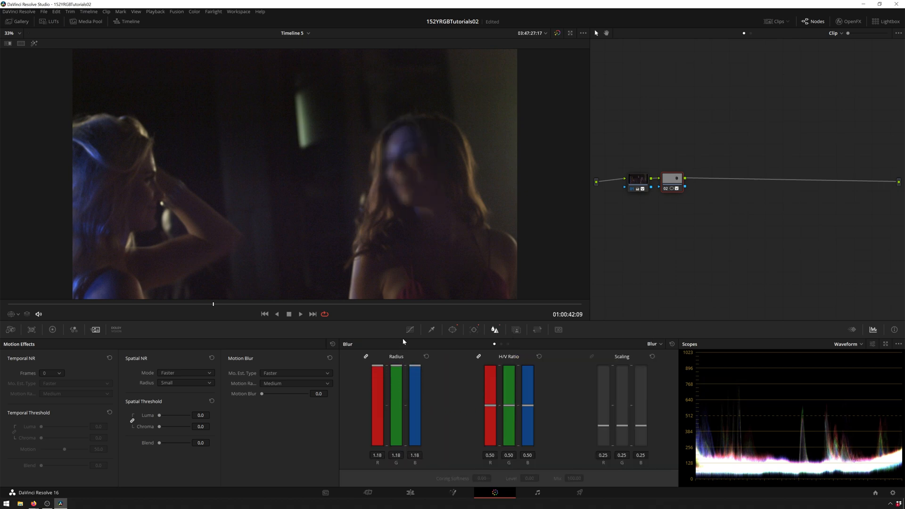
pyautogui.press('space')
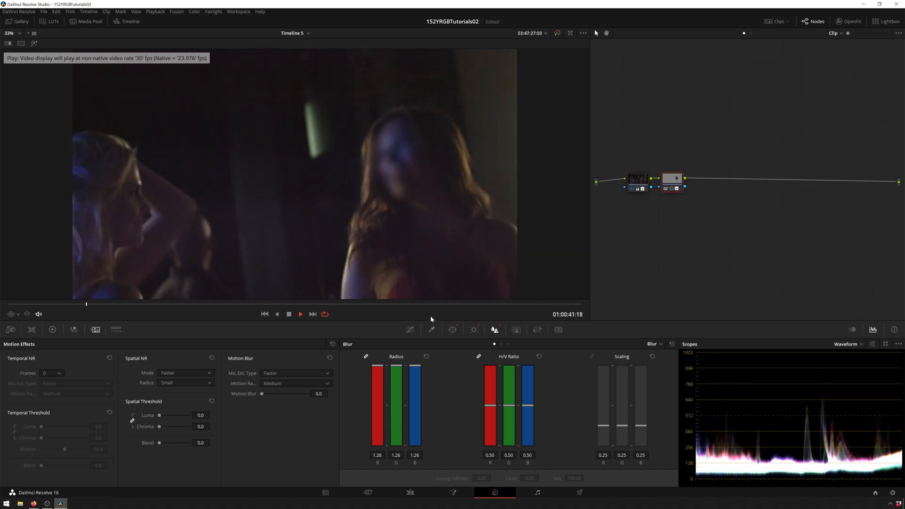
pyautogui.click(426, 357)
pyautogui.press('space')
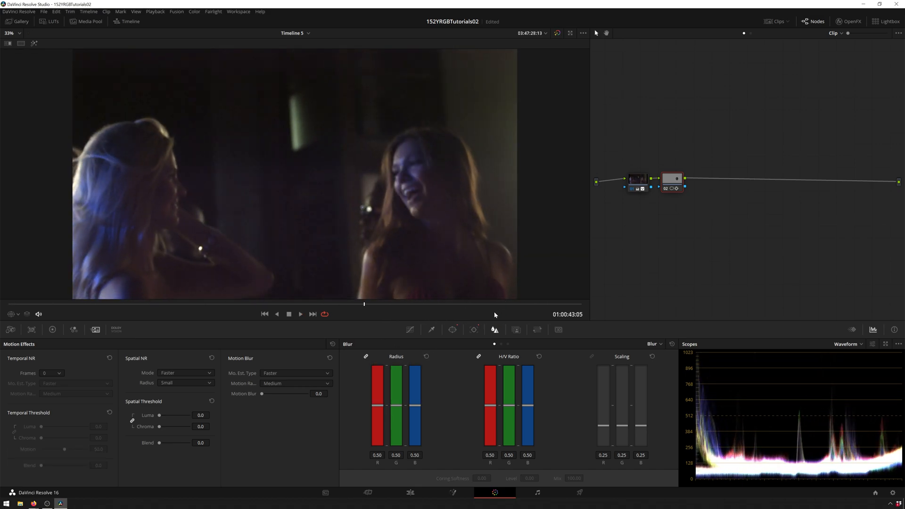
# Step: Apply Mosaic Blur with a Pixel Frequency of 65.4 to the second node, review it in playback, and switch the effect off
pyautogui.click(848, 21)
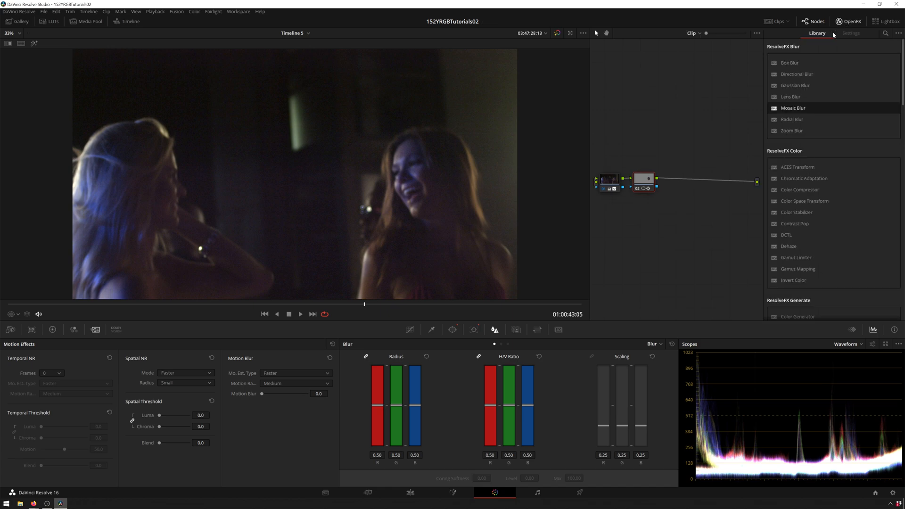
pyautogui.moveTo(796, 109); pyautogui.dragTo(645, 181)
pyautogui.moveTo(817, 64); pyautogui.dragTo(826, 61)
pyautogui.press('space')
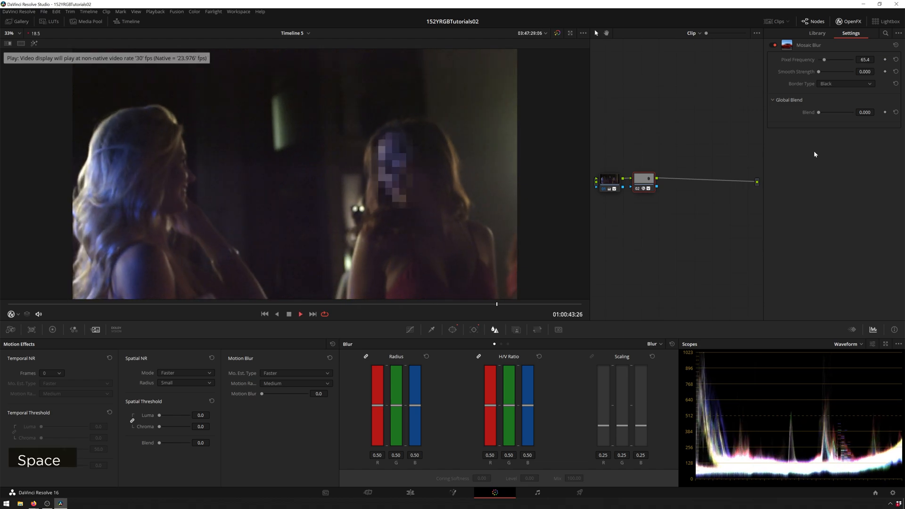
pyautogui.press('space')
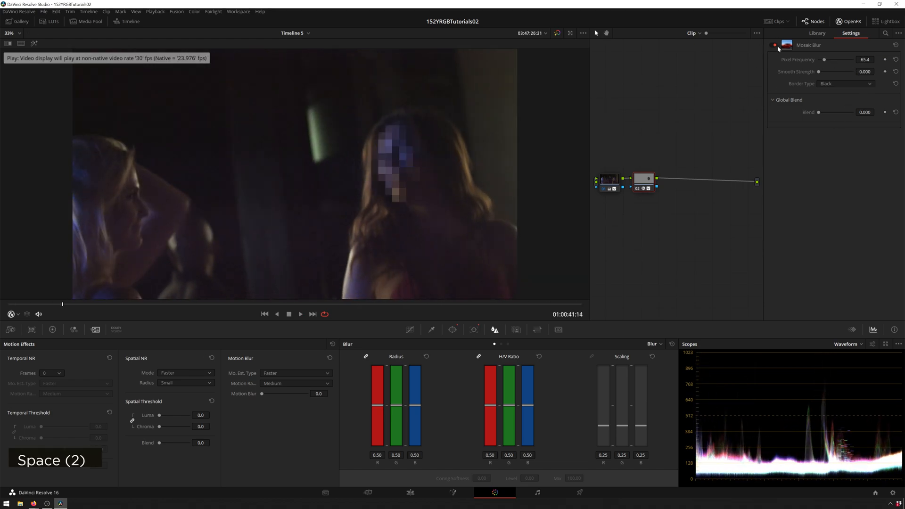
pyautogui.click(776, 45)
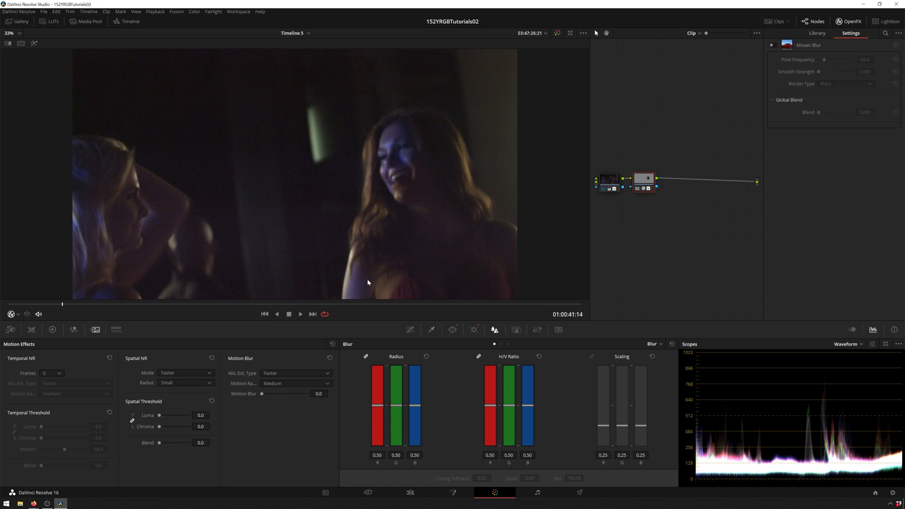
# Step: Try blacking out the face by lowering the custom curve's white point to zero, play it back, and restore the curve
pyautogui.click(410, 329)
pyautogui.moveTo(585, 361); pyautogui.dragTo(585, 478)
pyautogui.press('space')
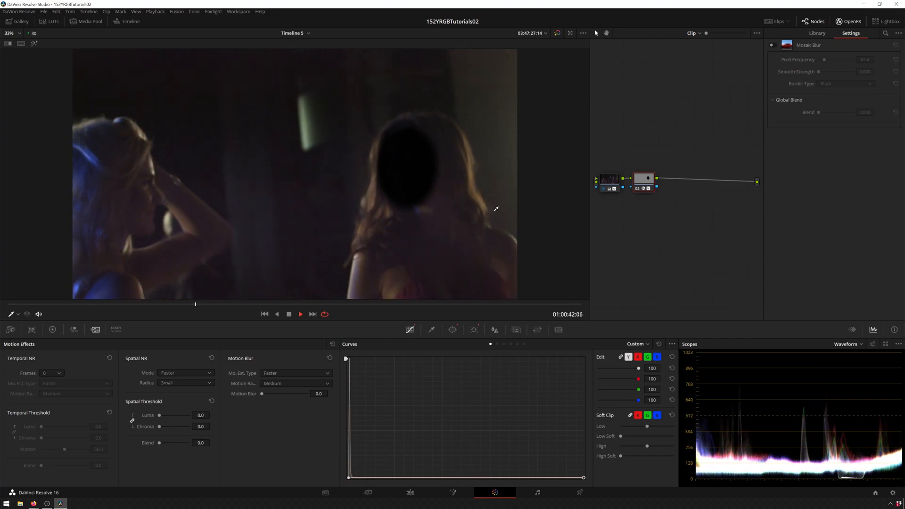
pyautogui.press('space')
pyautogui.moveTo(587, 477); pyautogui.dragTo(583, 358)
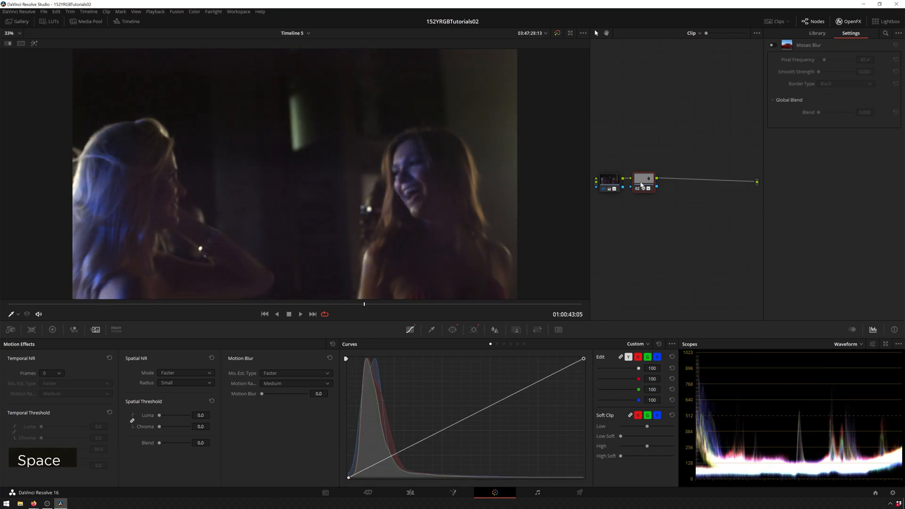
# Step: Add a second circle window to the same node and shape it into an upright oval over the blonde woman's face
pyautogui.click(452, 332)
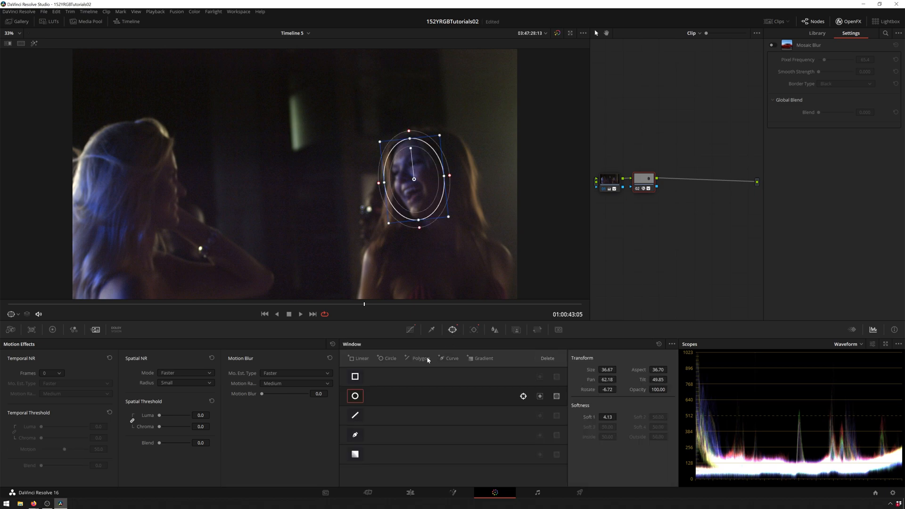
pyautogui.click(387, 359)
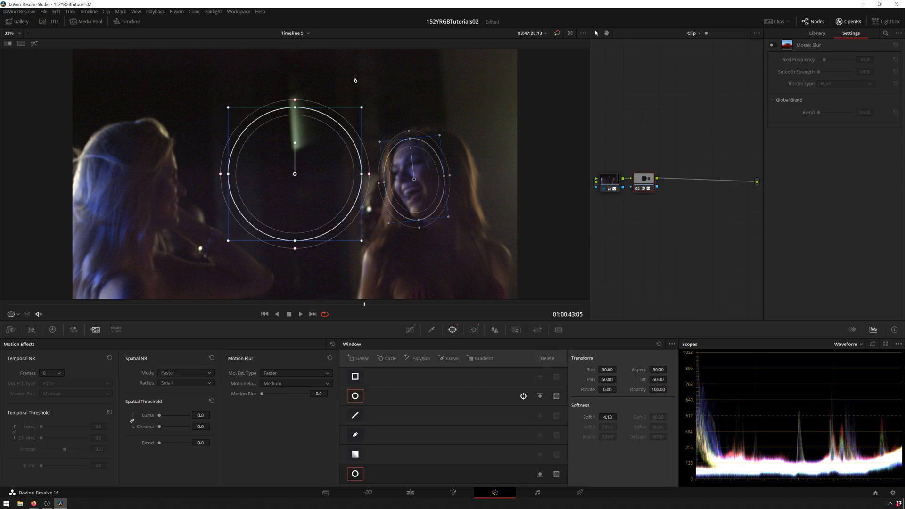
pyautogui.moveTo(293, 169); pyautogui.dragTo(159, 187)
pyautogui.moveTo(227, 192); pyautogui.dragTo(195, 192)
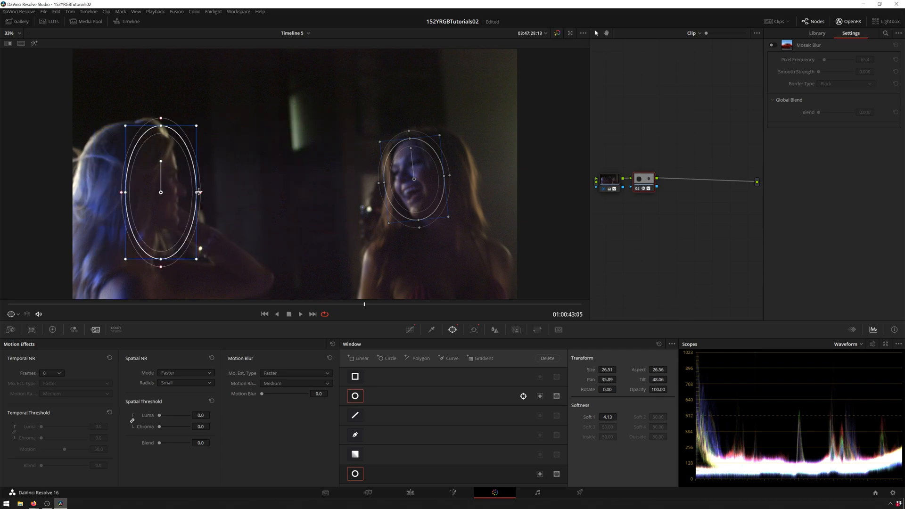
pyautogui.moveTo(158, 257); pyautogui.dragTo(163, 217)
# Step: Track the second face window forward to the clip's end, and backward from about where the forward track began
pyautogui.click(477, 330)
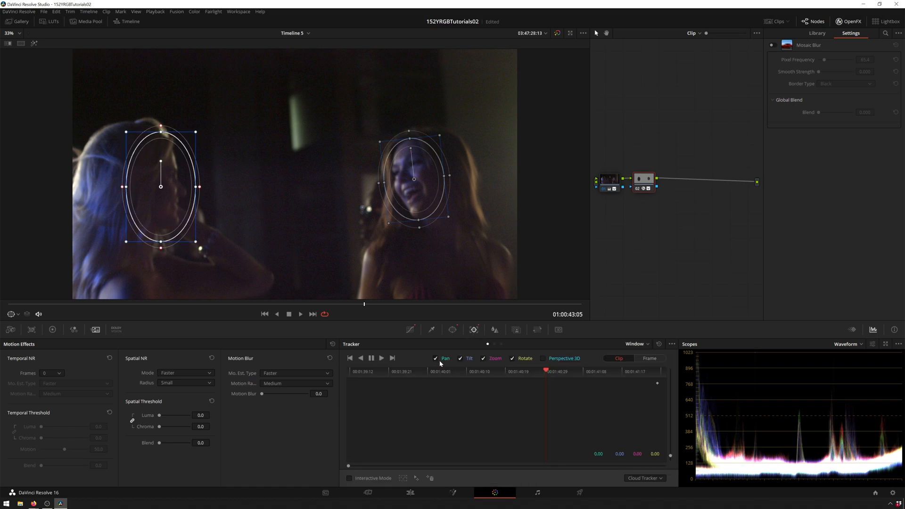
pyautogui.click(381, 357)
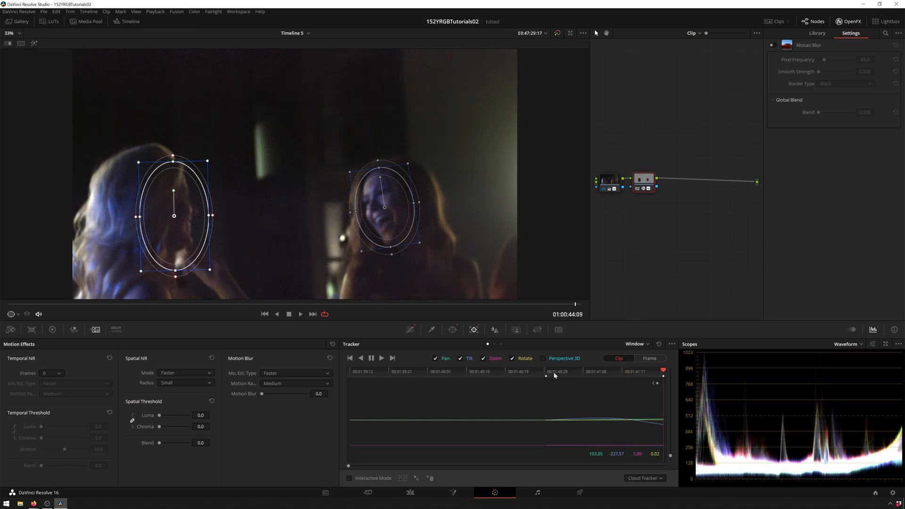
pyautogui.click(551, 371)
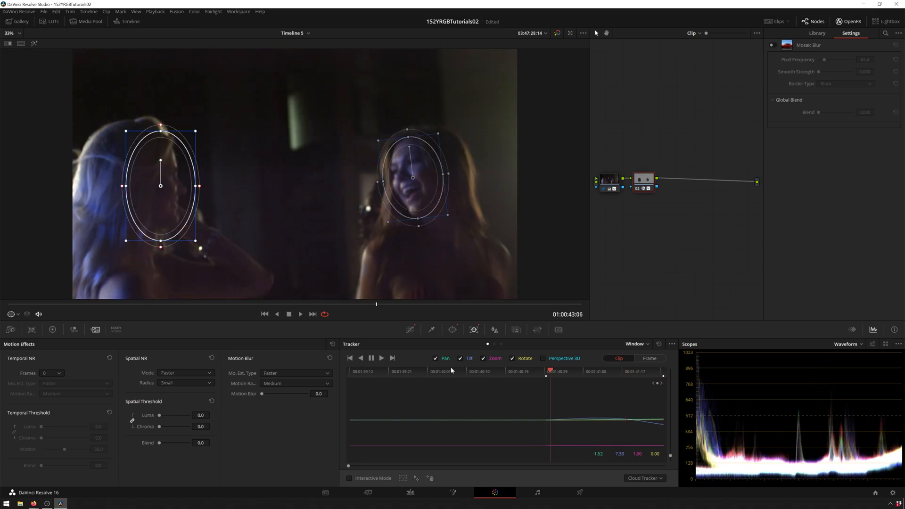
pyautogui.click(361, 358)
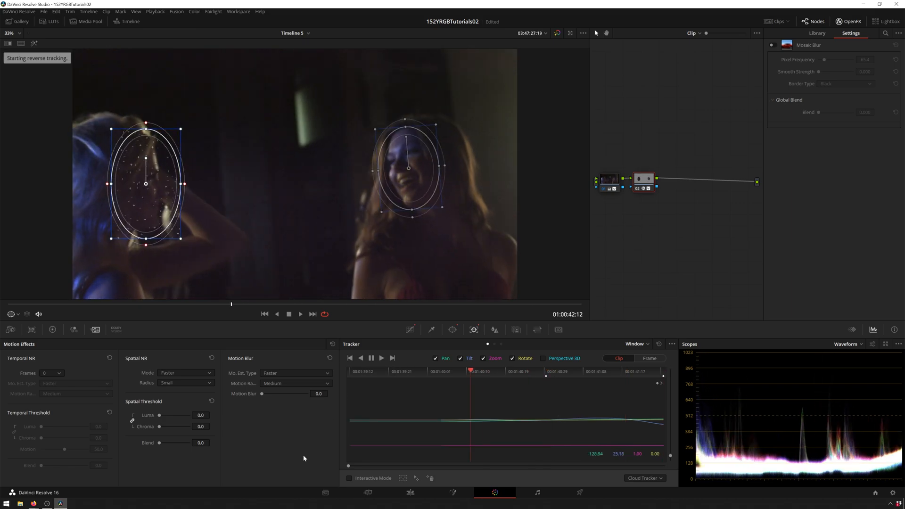
# Step: Play back the new track, switch the tracker to Frame mode, and reposition the blonde woman's face window mid-clip and at the first frame
pyautogui.press('space')
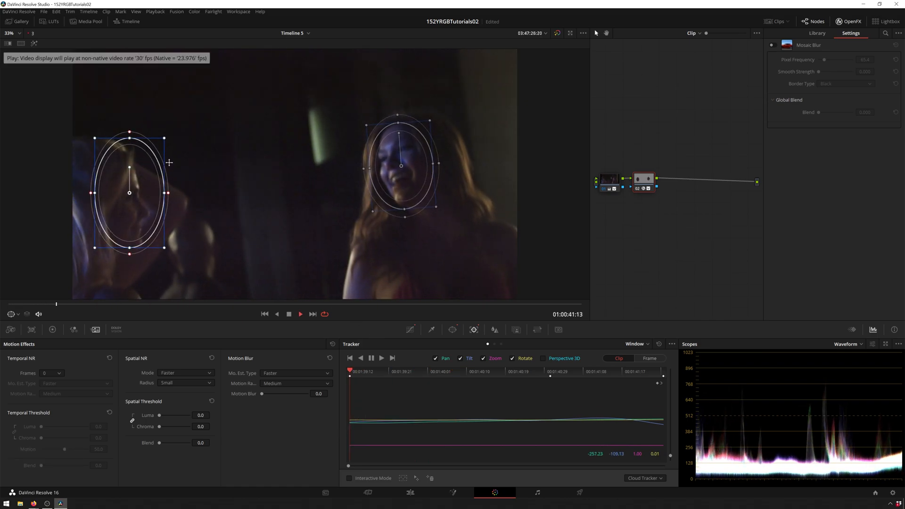
pyautogui.press('space')
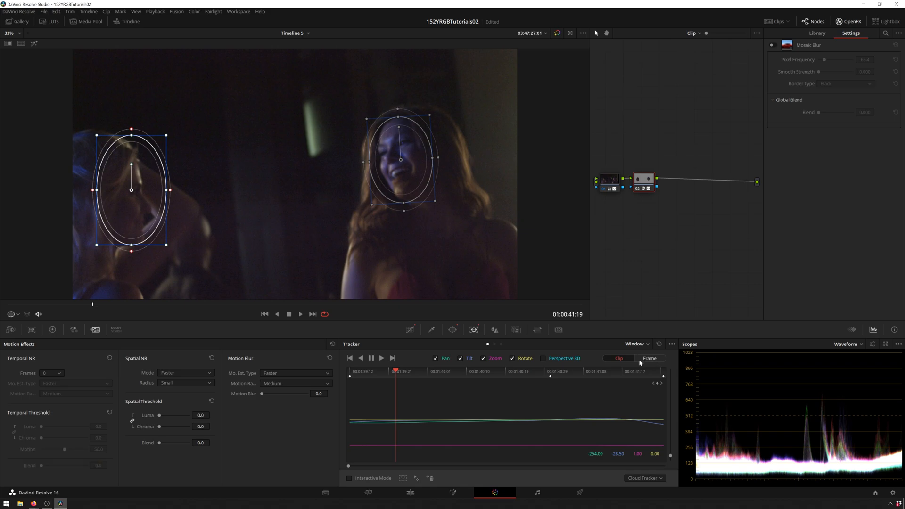
pyautogui.click(651, 359)
pyautogui.moveTo(423, 371); pyautogui.dragTo(532, 377)
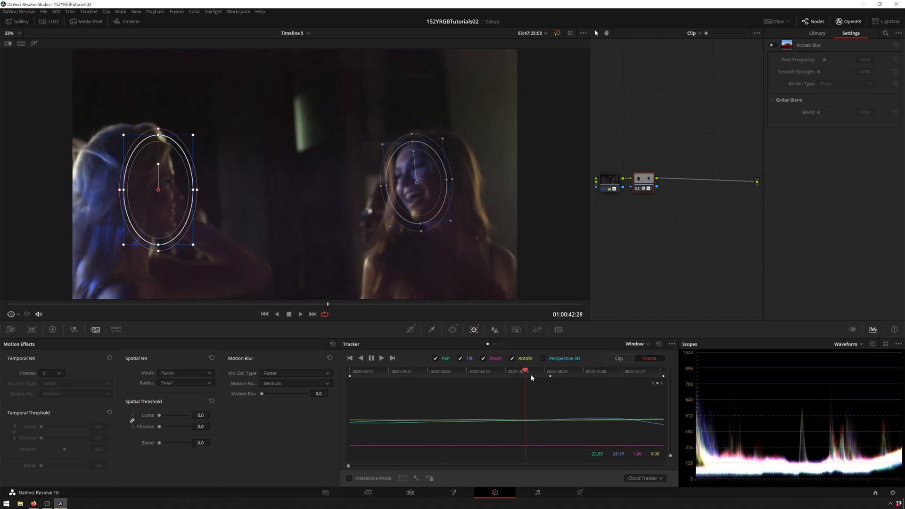
pyautogui.moveTo(159, 195); pyautogui.dragTo(158, 193)
pyautogui.click(349, 373)
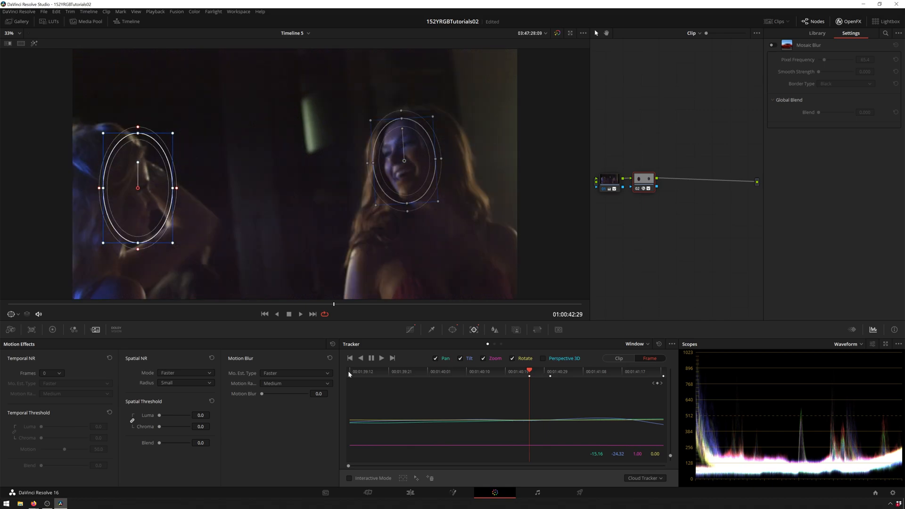
pyautogui.moveTo(132, 217); pyautogui.dragTo(126, 226)
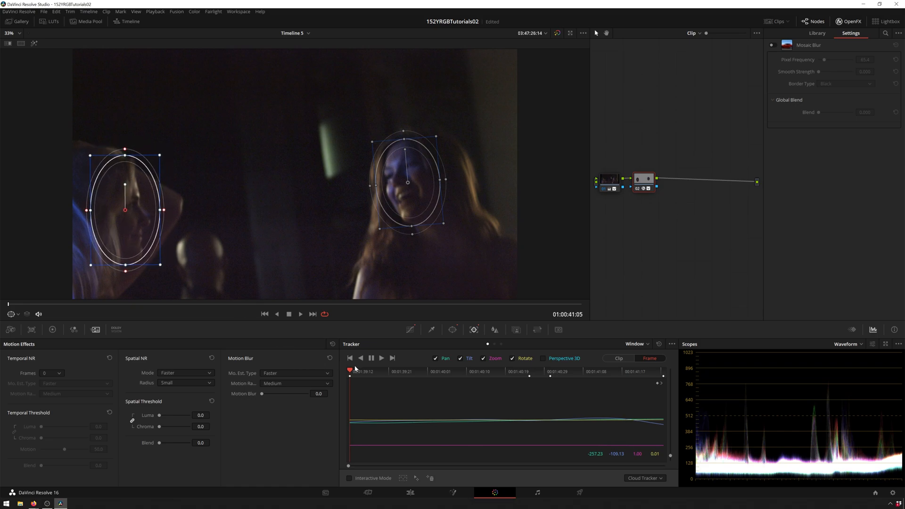
pyautogui.moveTo(370, 374); pyautogui.dragTo(477, 369)
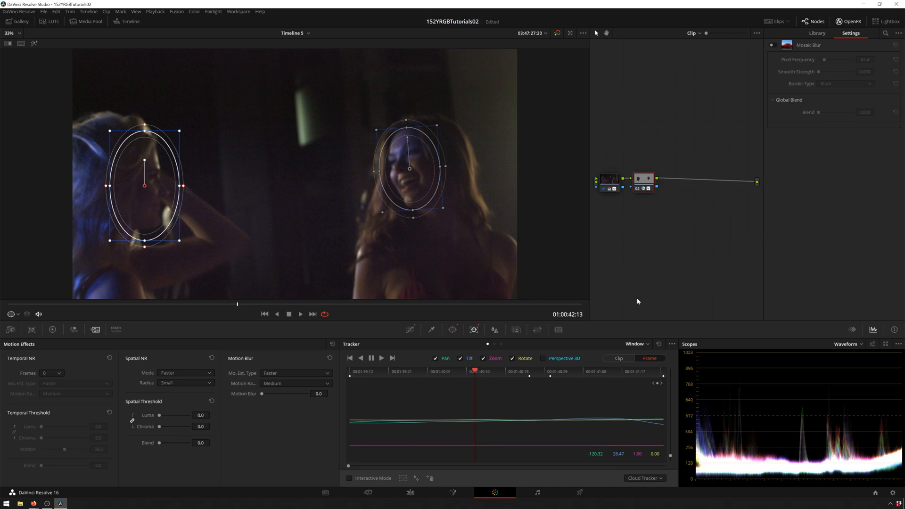
# Step: Return the tracker to Clip mode and slightly enlarge the first oval window over the smiling woman's face
pyautogui.click(619, 358)
pyautogui.click(433, 198)
pyautogui.moveTo(444, 208); pyautogui.dragTo(446, 212)
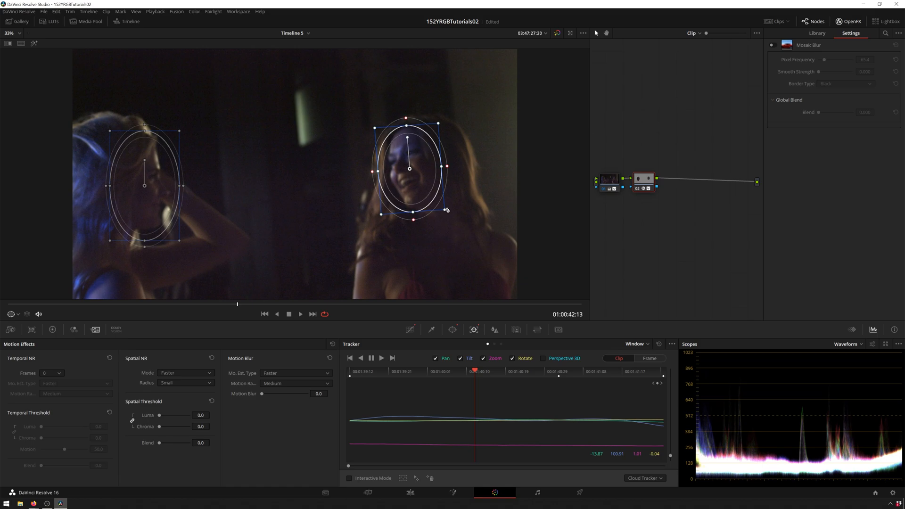
# Step: Review both tracked windows in playback, switch Mosaic Blur back on for the second node, and play the clip with the effect
pyautogui.press('space')
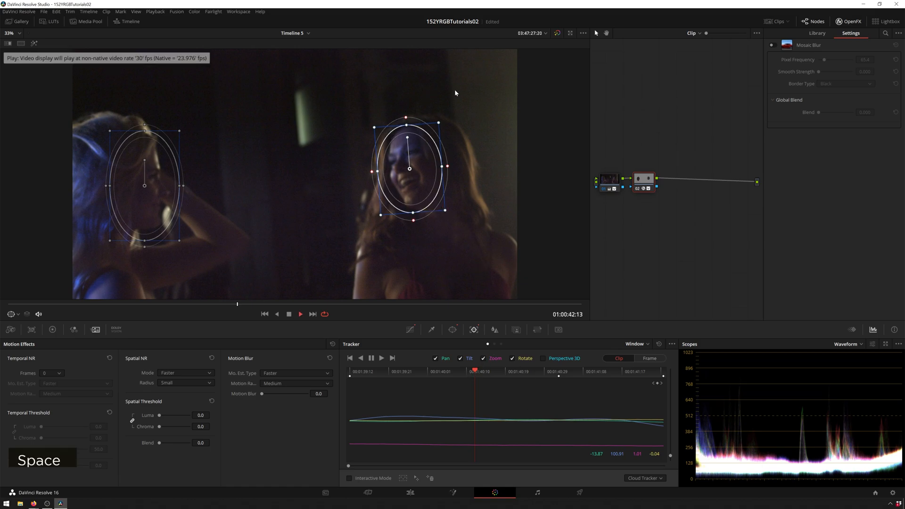
pyautogui.press('space')
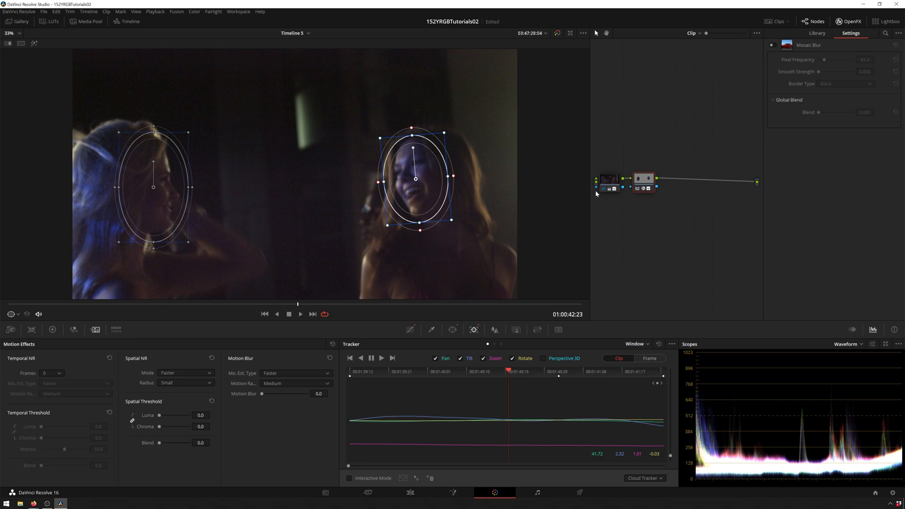
pyautogui.click(773, 45)
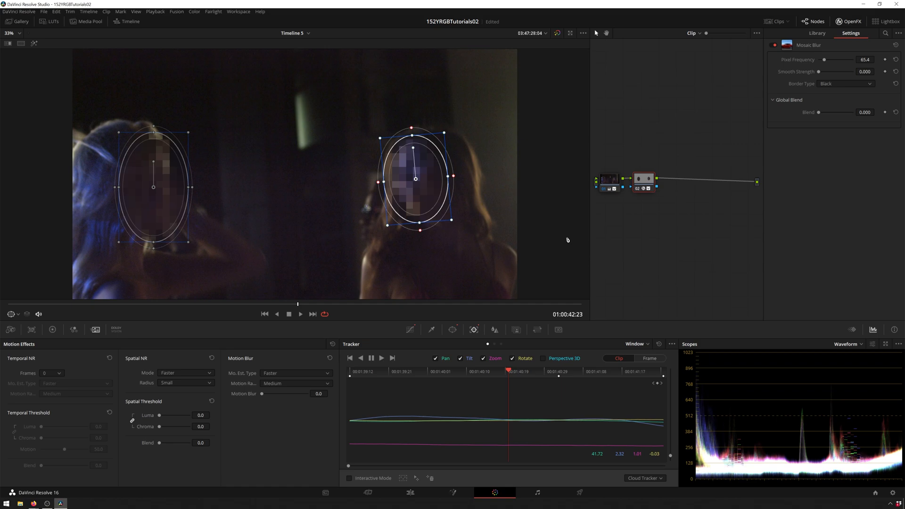
pyautogui.press('space')
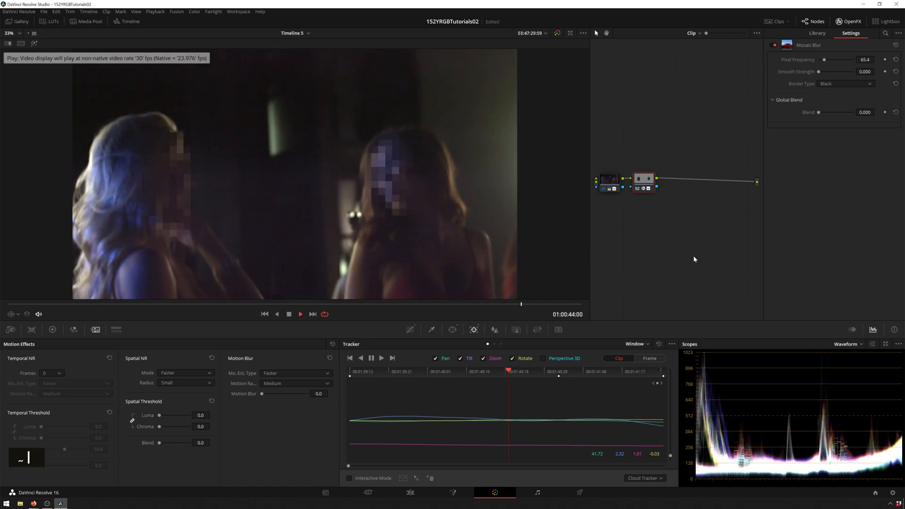